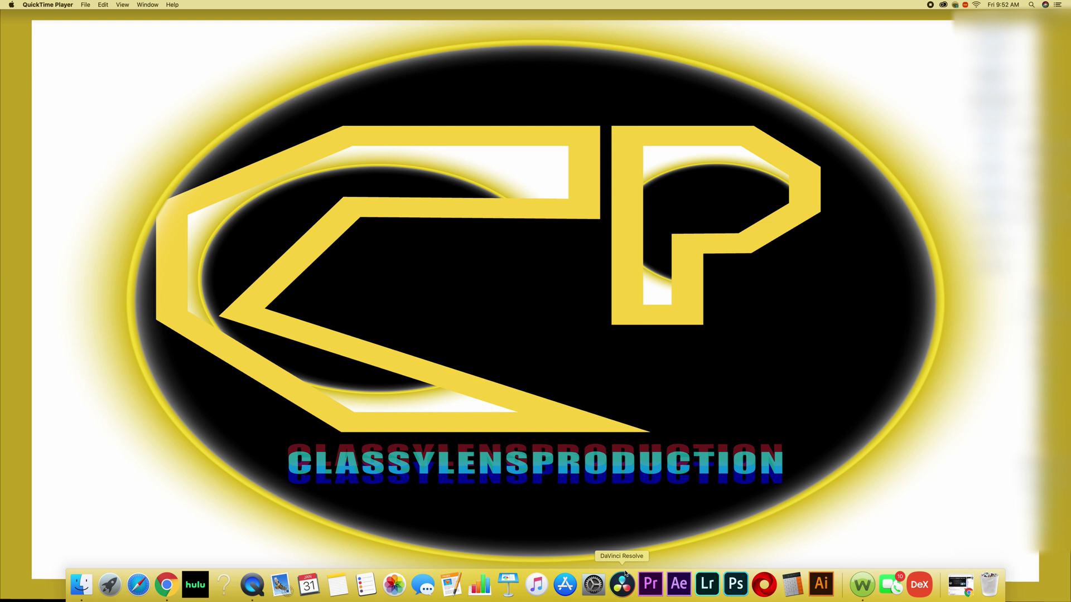
Step: Launch DaVinci Resolve and start a new project named test_import_footage
{"action": "left_click", "coordinate": [623, 580]}
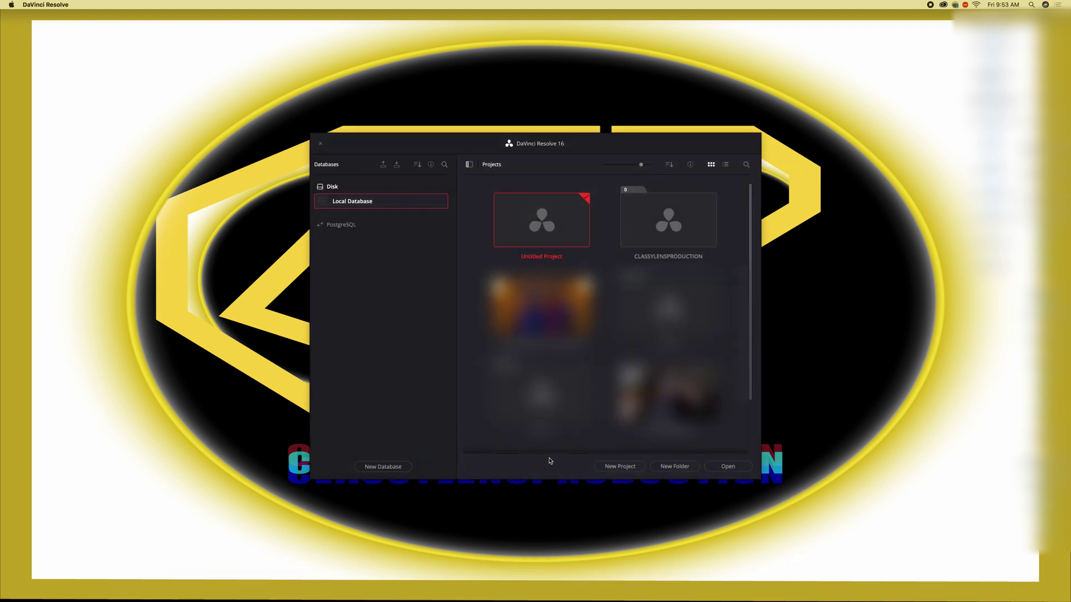
{"action": "left_click", "coordinate": [631, 467]}
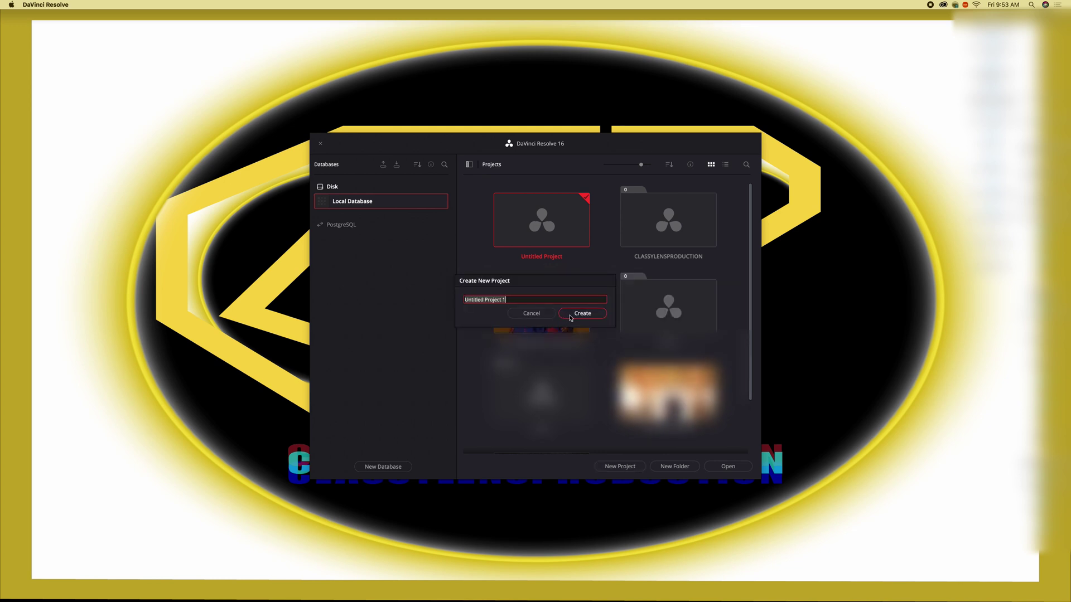
{"action": "type", "text": "test_import_footag"}
Step: Confirm creation of the test_import_footage project
{"action": "left_click", "coordinate": [571, 308]}
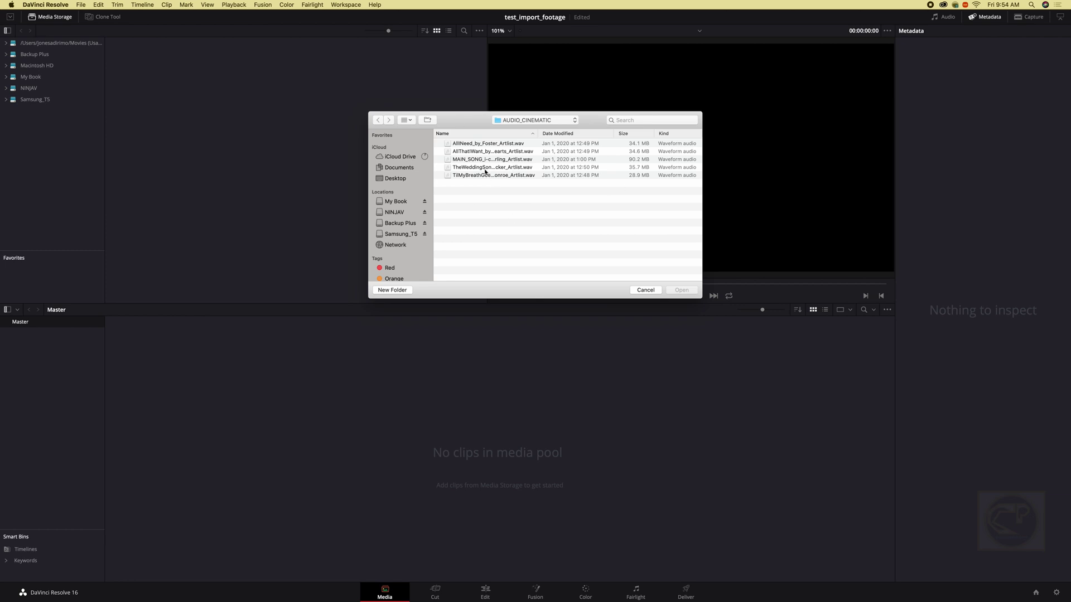
Step: Browse the import dialog to the Desktop folder
{"action": "left_click", "coordinate": [396, 179]}
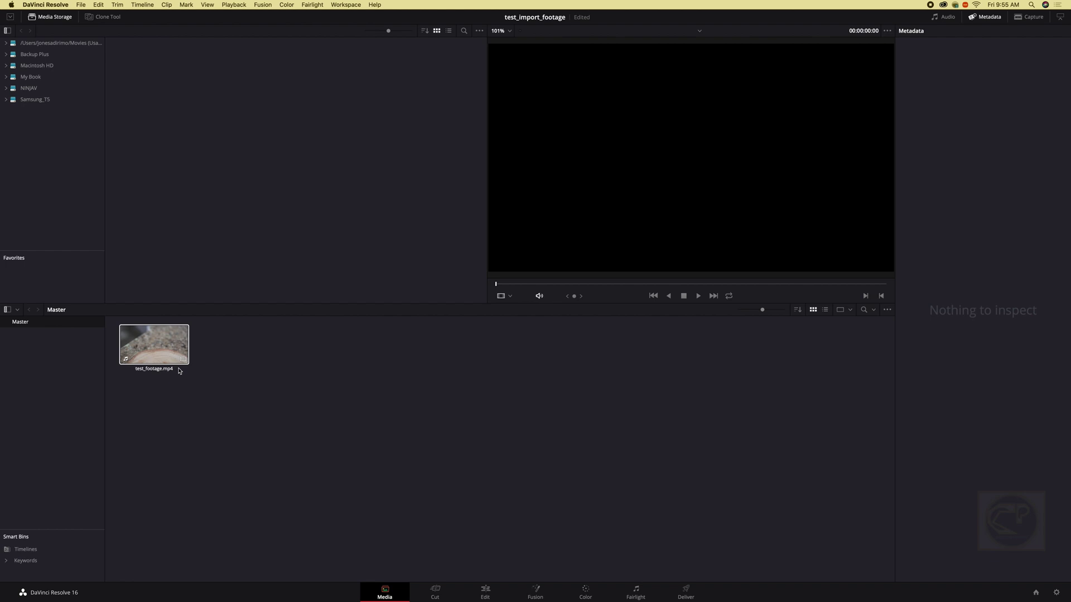
Step: Switch to the Edit page and select the test_footage.mp4 clip in the media pool
{"action": "left_click", "coordinate": [486, 595]}
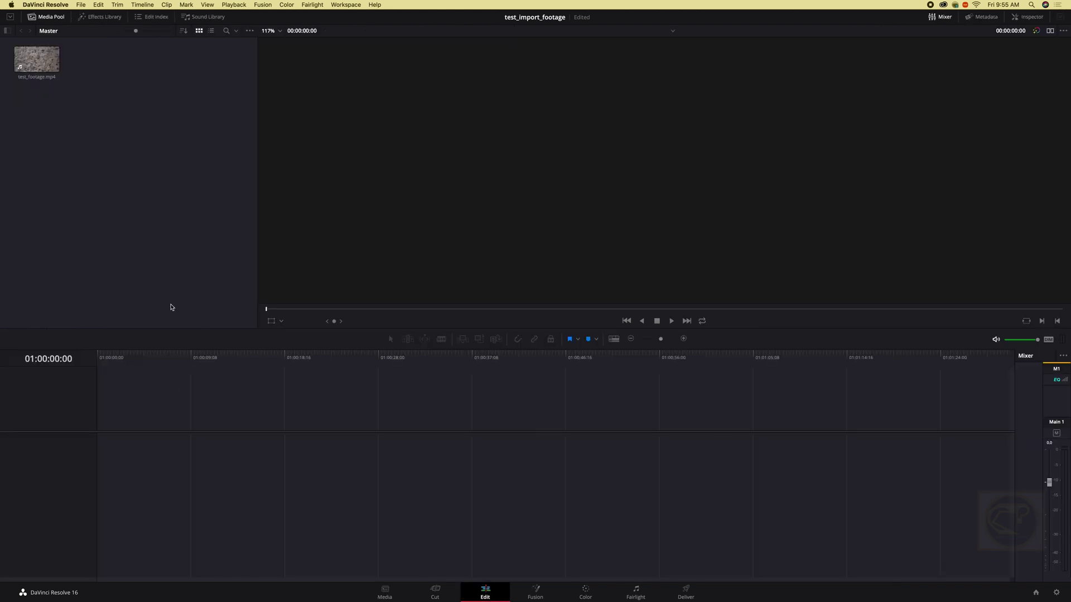
{"action": "left_click", "coordinate": [31, 67]}
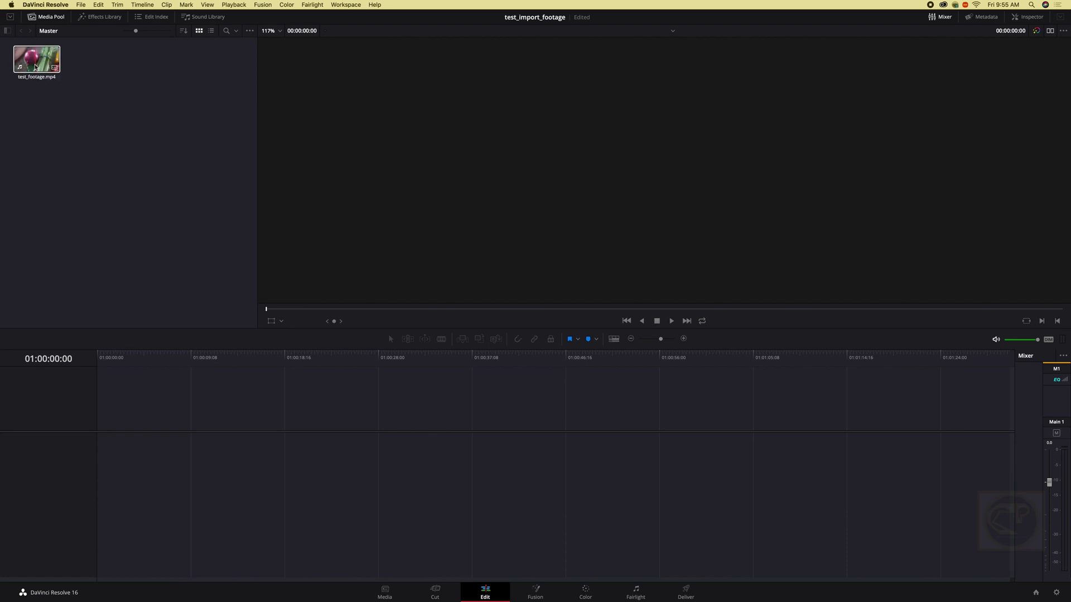
{"action": "left_click", "coordinate": [41, 87]}
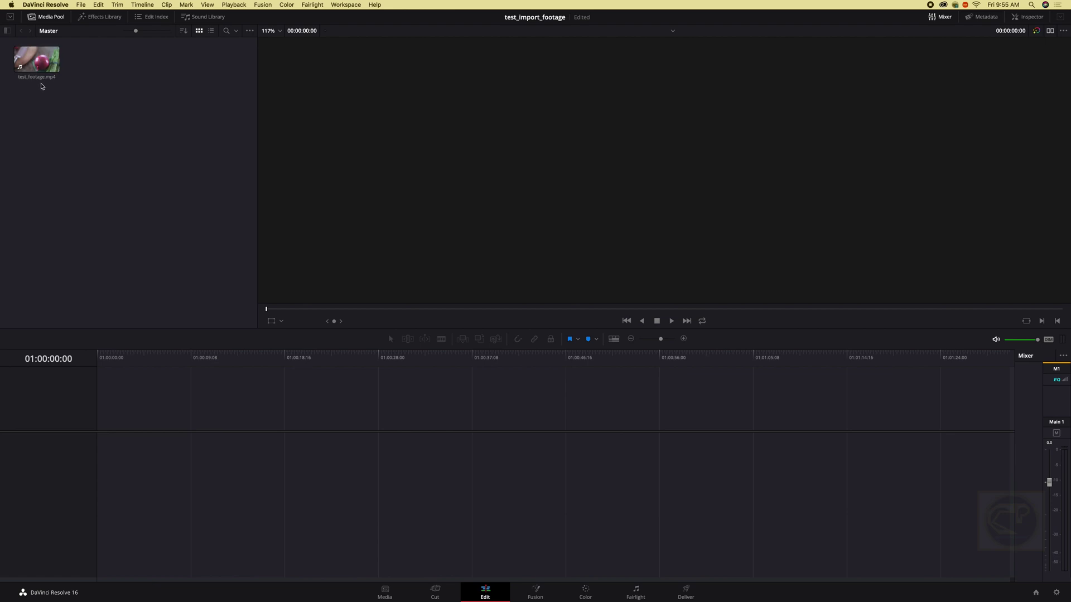
{"action": "left_click", "coordinate": [36, 64]}
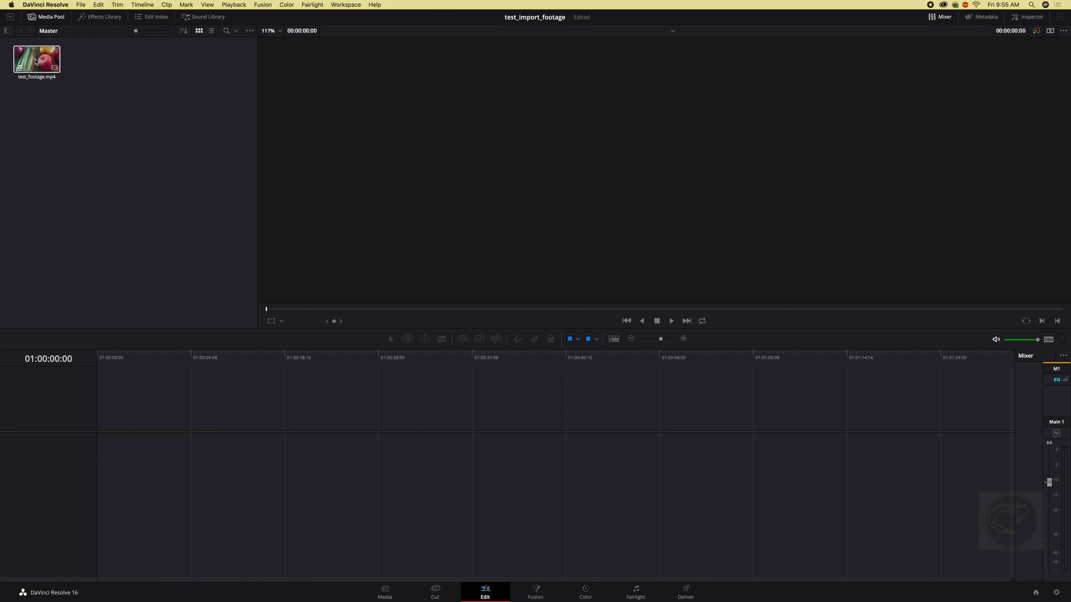
Step: Build a new timeline named Timeline 1 from the selected test_footage.mp4 clip
{"action": "right_click", "coordinate": [37, 63]}
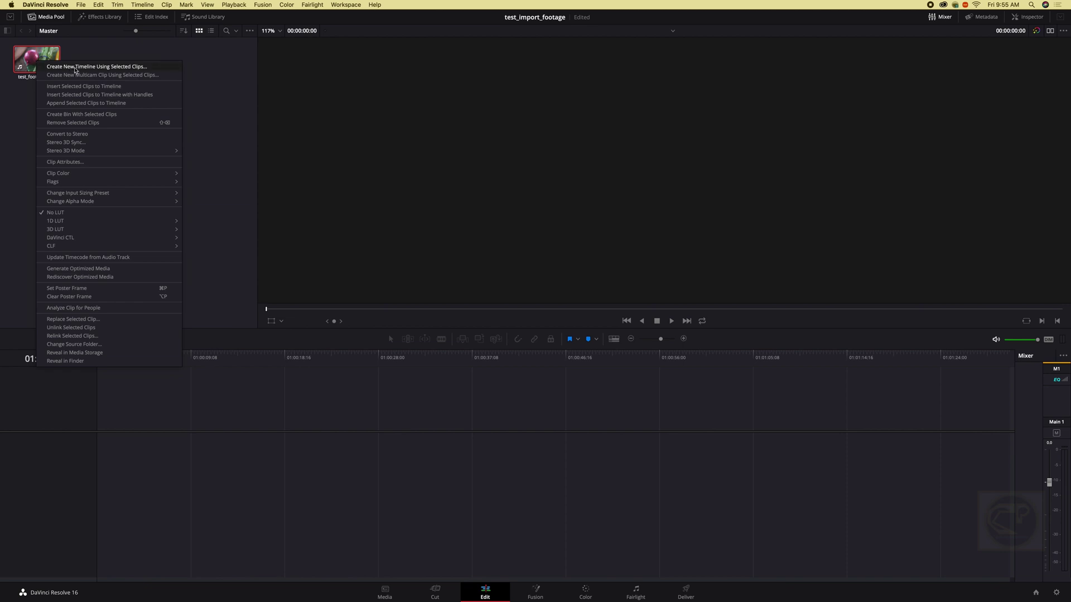
{"action": "left_click", "coordinate": [75, 67]}
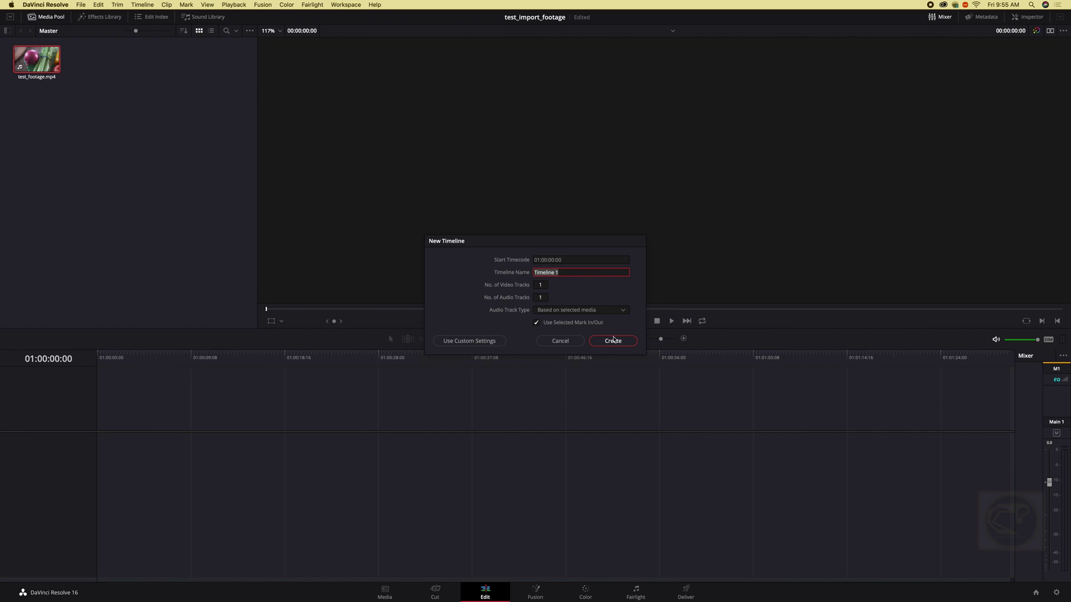
{"action": "left_click", "coordinate": [612, 342]}
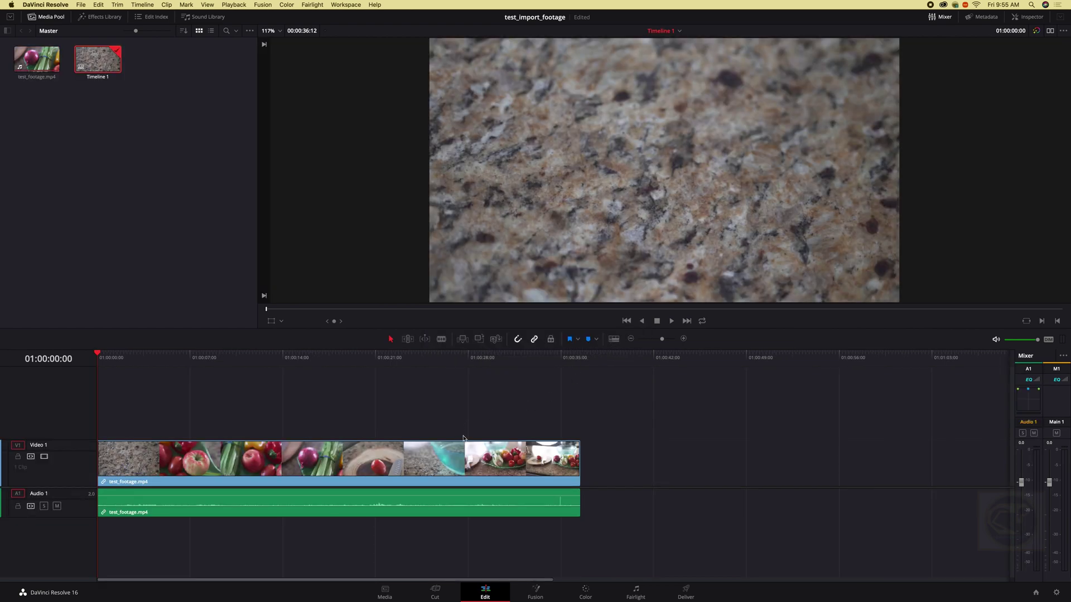
Step: Delete test_footage.mp4 from Timeline 1, re-add it, delete it again, then return to Media page
{"action": "left_click", "coordinate": [461, 454]}
{"action": "key", "text": "Delete"}
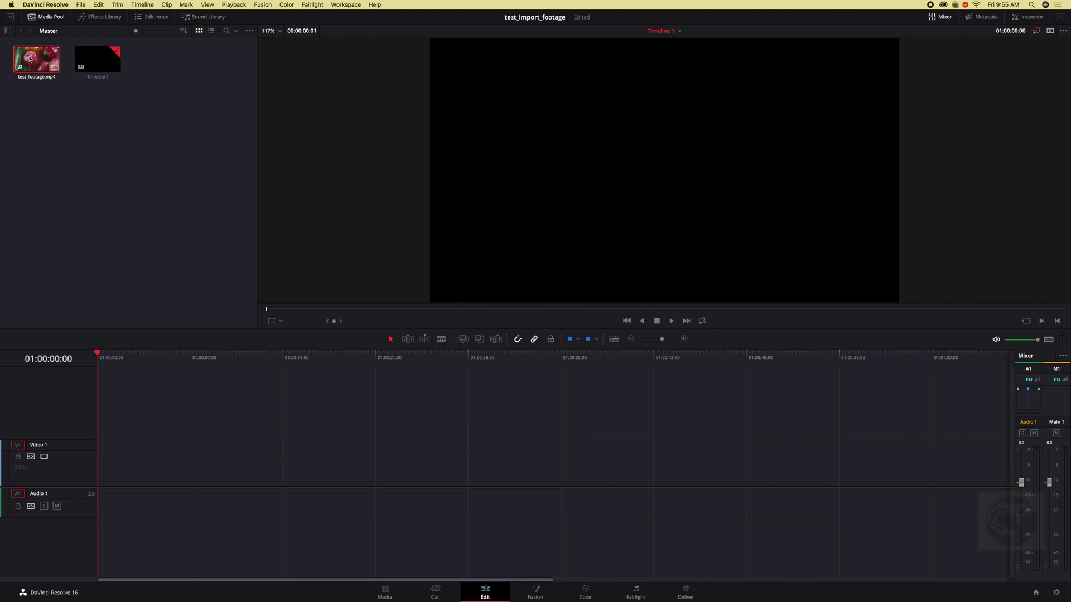
{"action": "left_click_drag", "start_coordinate": [25, 58], "coordinate": [86, 482]}
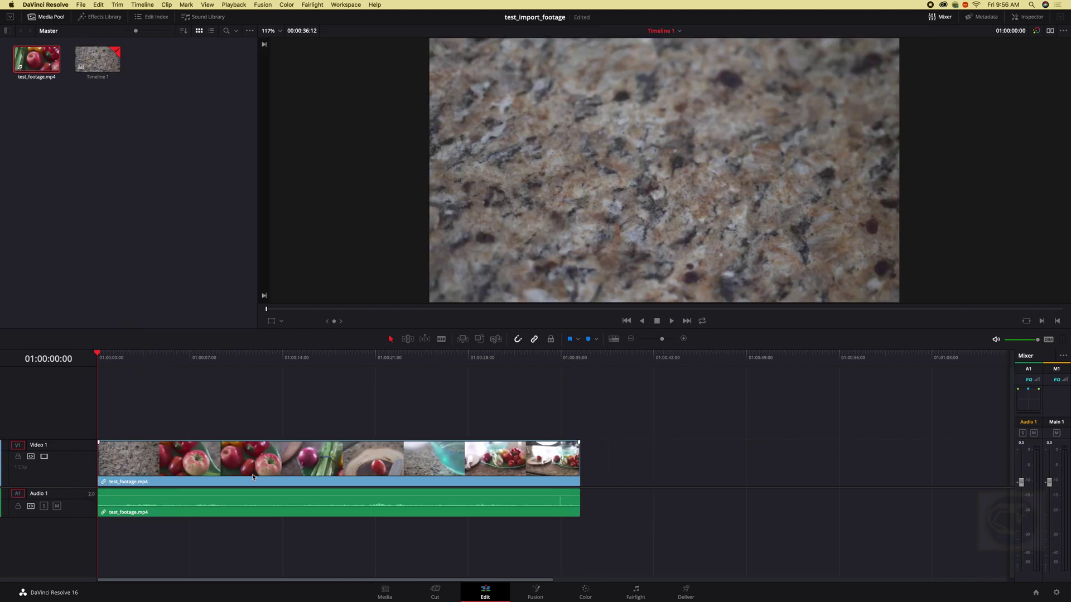
{"action": "left_click", "coordinate": [290, 466]}
{"action": "key", "text": "BackSpace"}
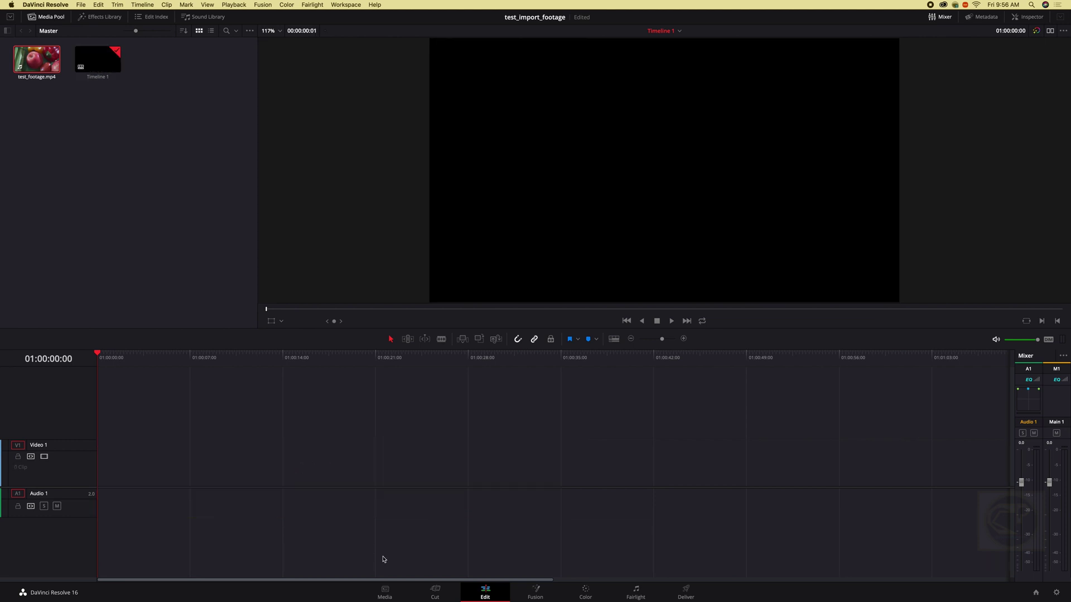
{"action": "left_click", "coordinate": [386, 592]}
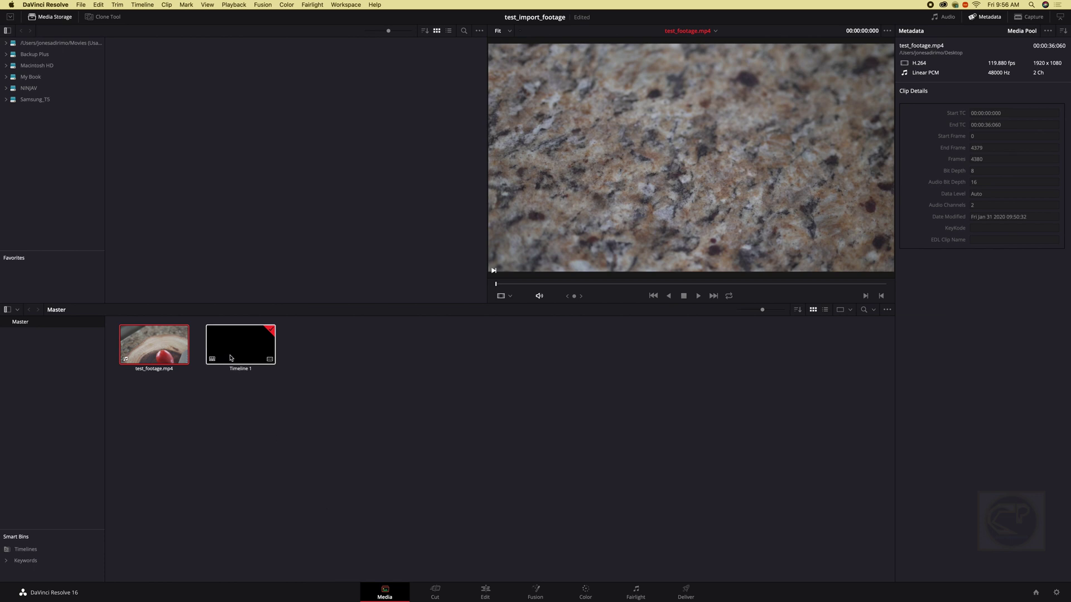
Step: Remove Timeline 1 from the media pool
{"action": "left_click", "coordinate": [233, 351]}
{"action": "key", "text": "BackSpace"}
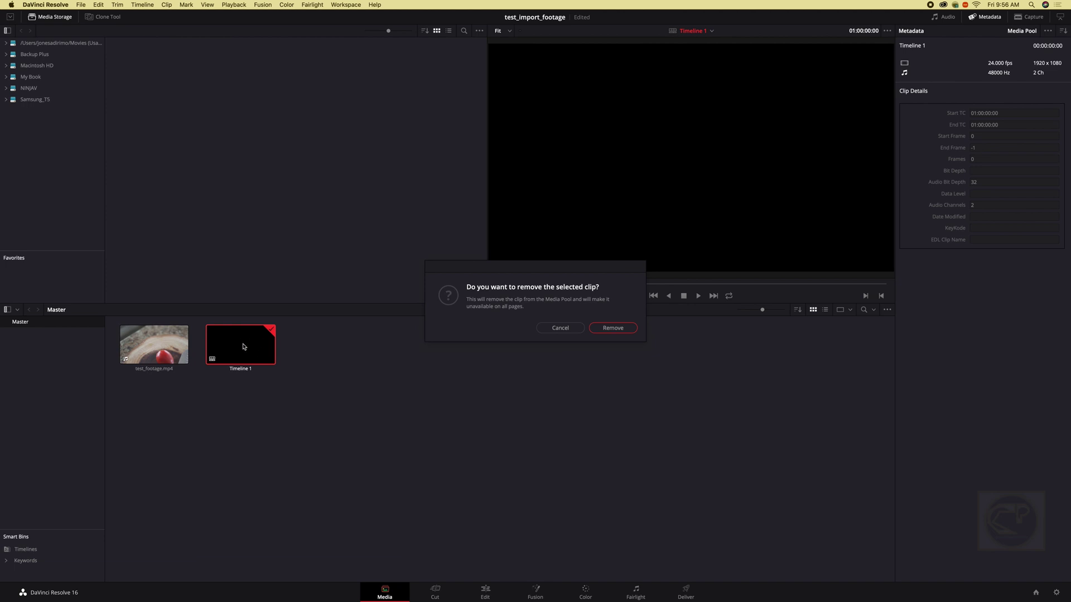
{"action": "left_click", "coordinate": [613, 328]}
Step: Remove test_footage.mp4 from the media pool and switch to the Edit page
{"action": "left_click", "coordinate": [155, 349]}
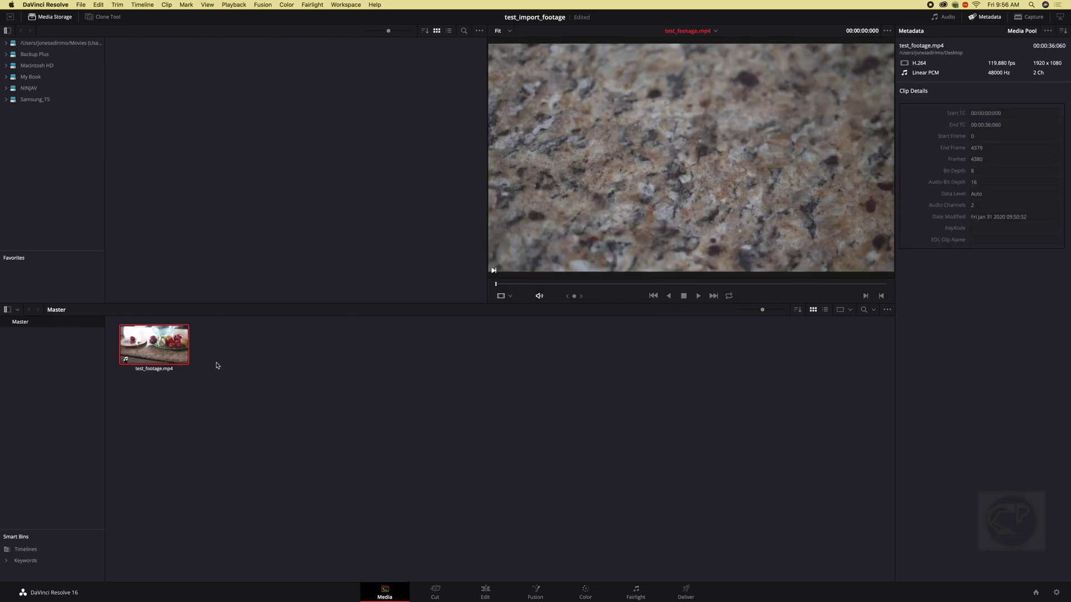
{"action": "key", "text": "Delete"}
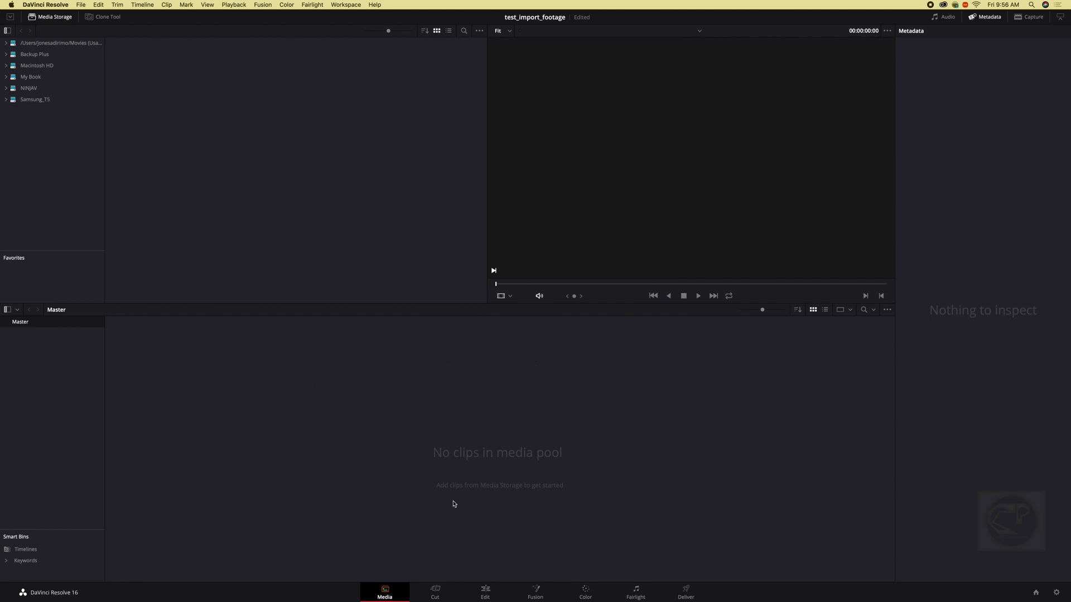
{"action": "left_click", "coordinate": [486, 594]}
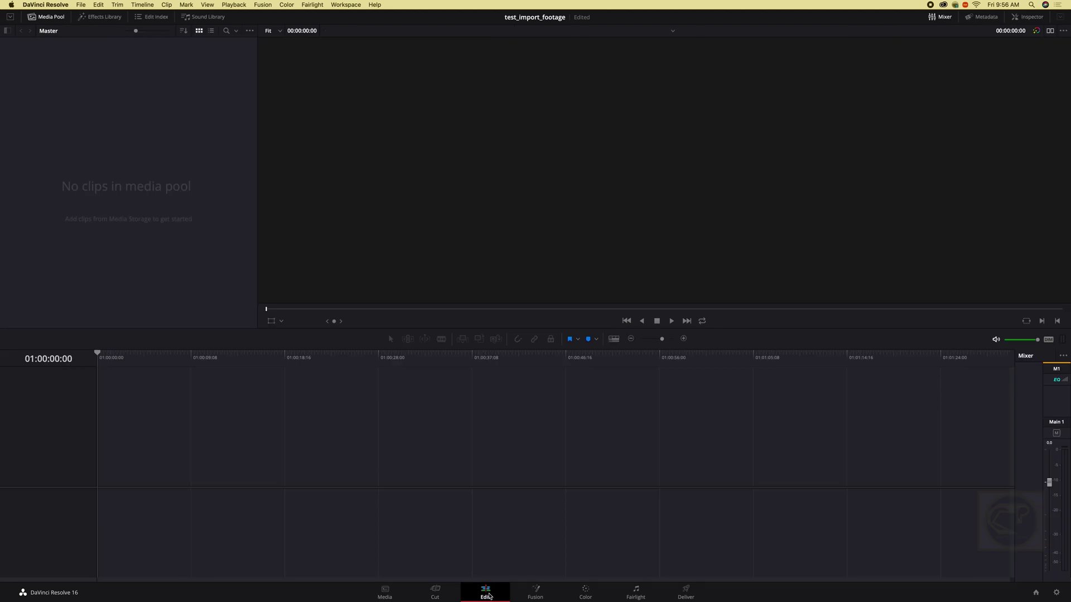
Step: Add test_footage.mp4 from Media Storage to the media pool, keeping the project frame rate
{"action": "left_click", "coordinate": [388, 594]}
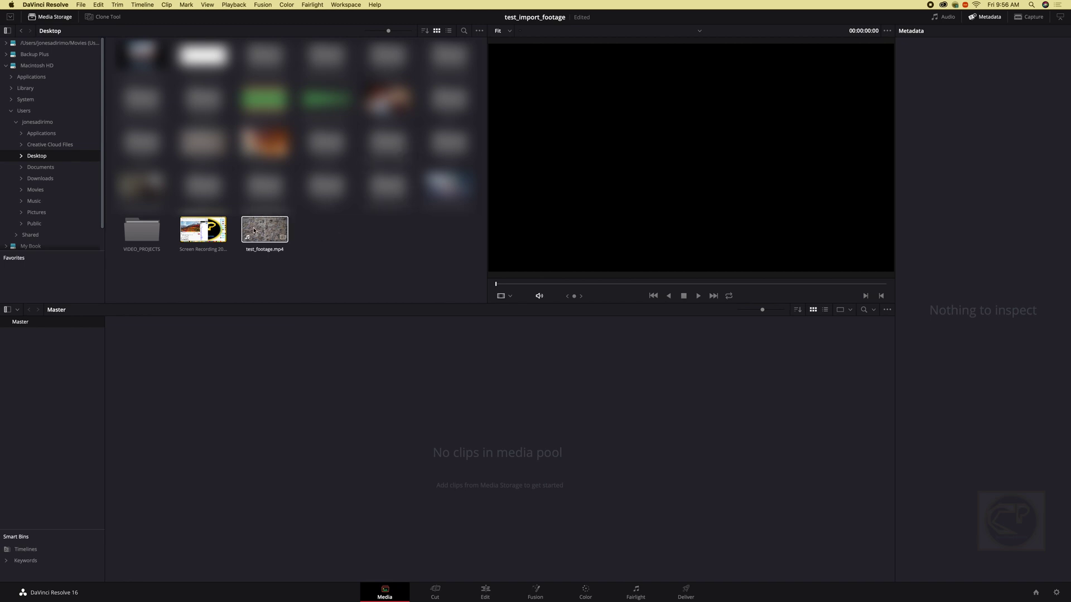
{"action": "left_click_drag", "start_coordinate": [266, 229], "coordinate": [463, 466]}
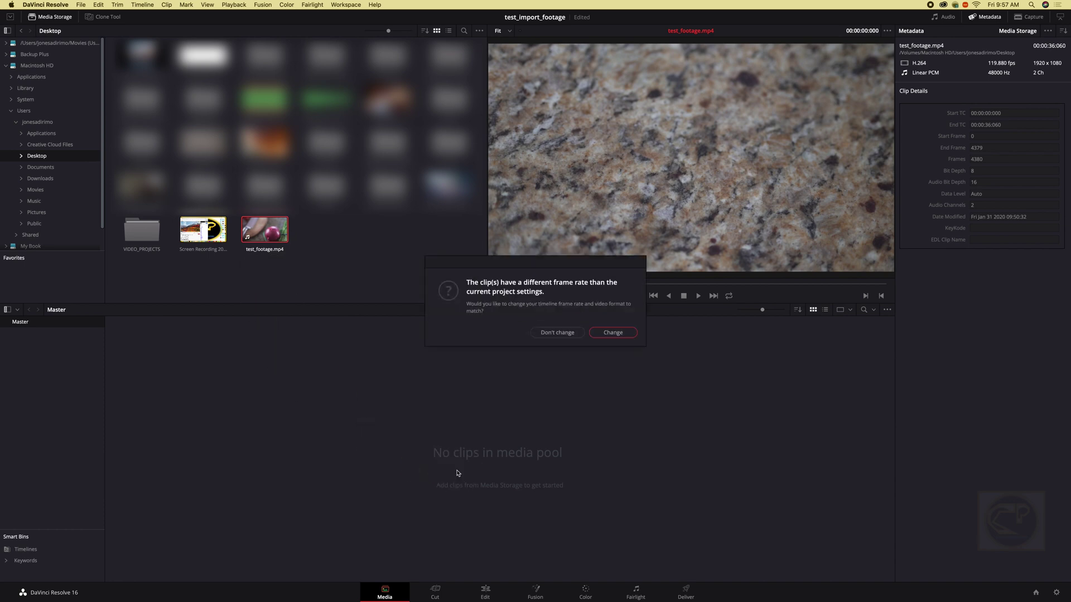
{"action": "left_click", "coordinate": [560, 333]}
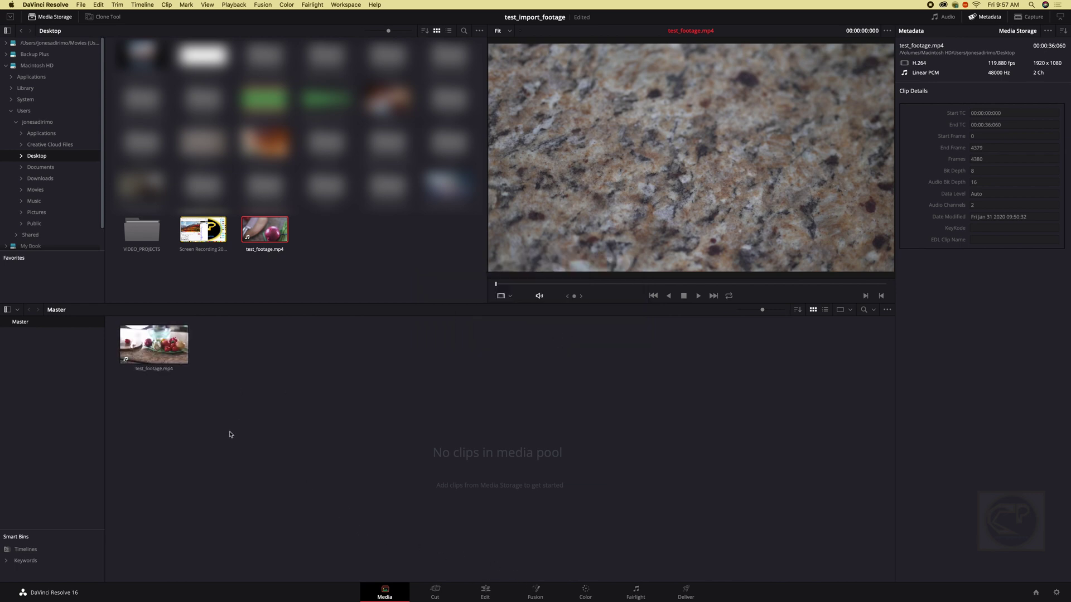
{"action": "left_click", "coordinate": [486, 593]}
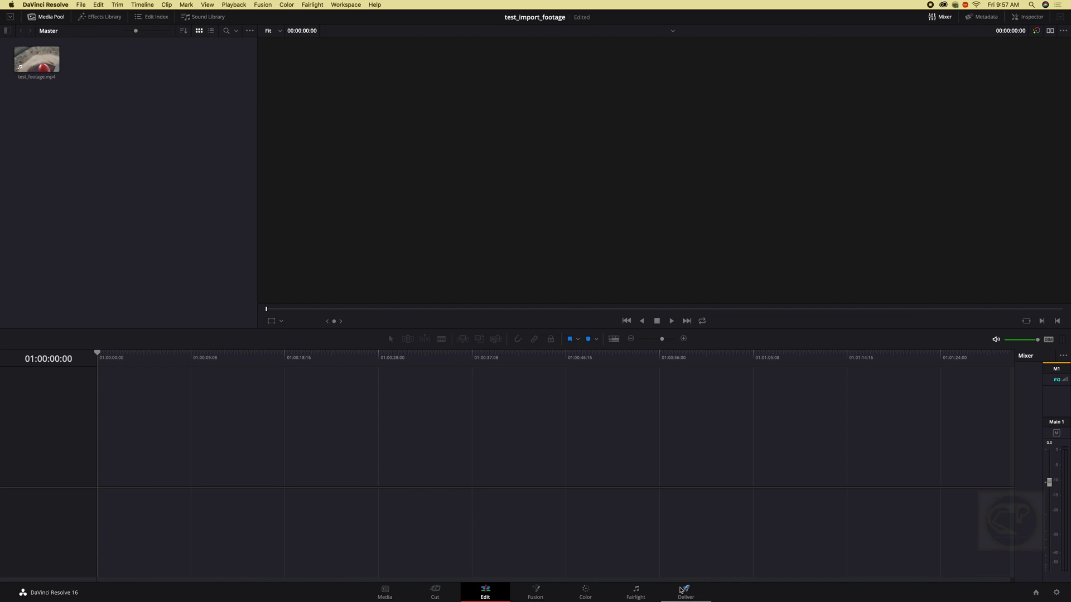
{"action": "left_click", "coordinate": [433, 592]}
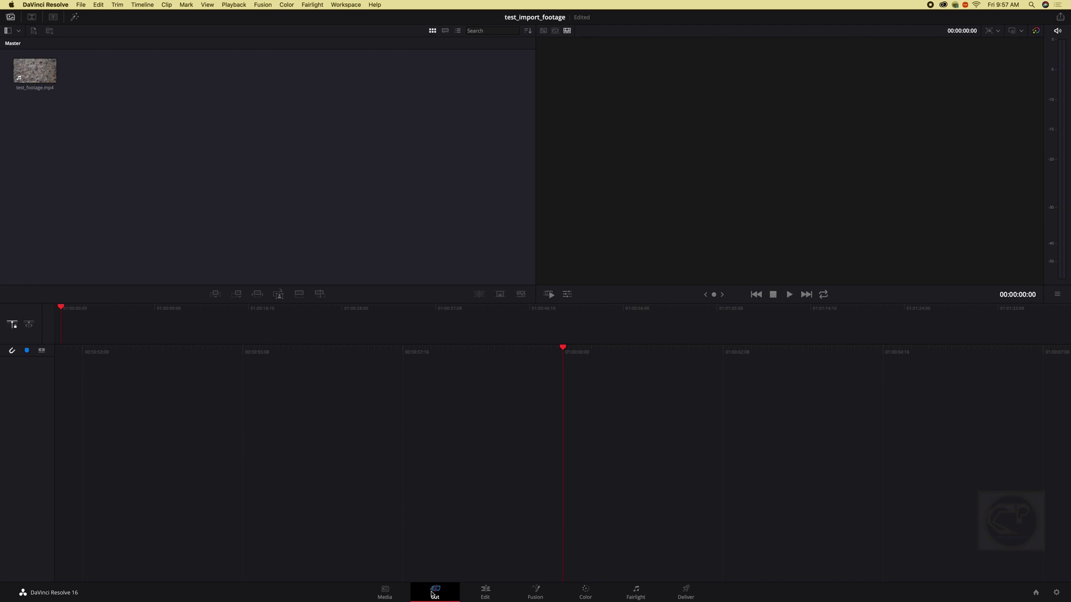
{"action": "left_click", "coordinate": [534, 595]}
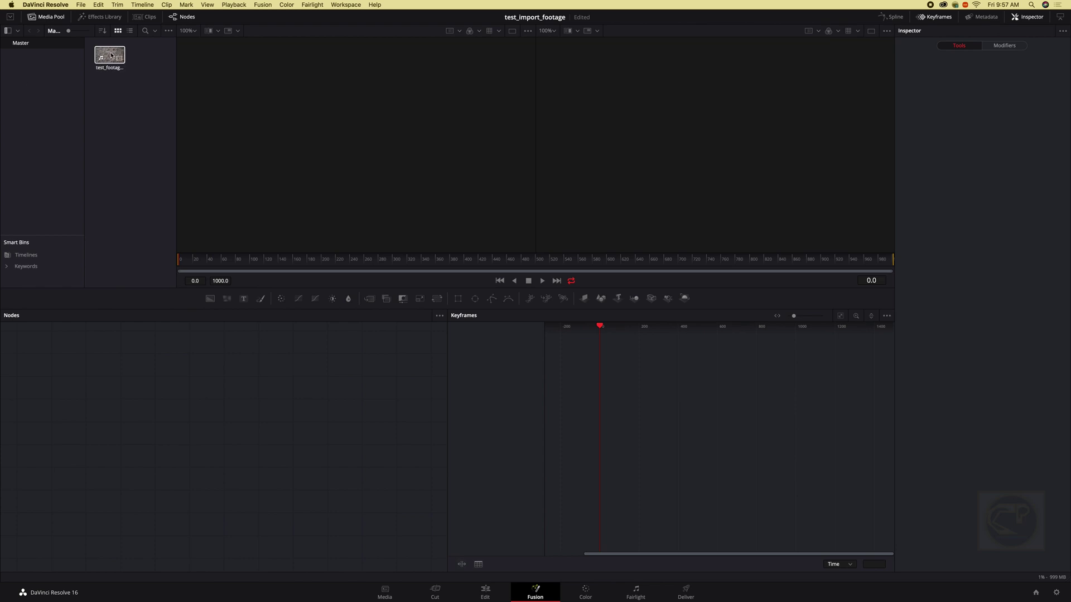
{"action": "left_click", "coordinate": [583, 593]}
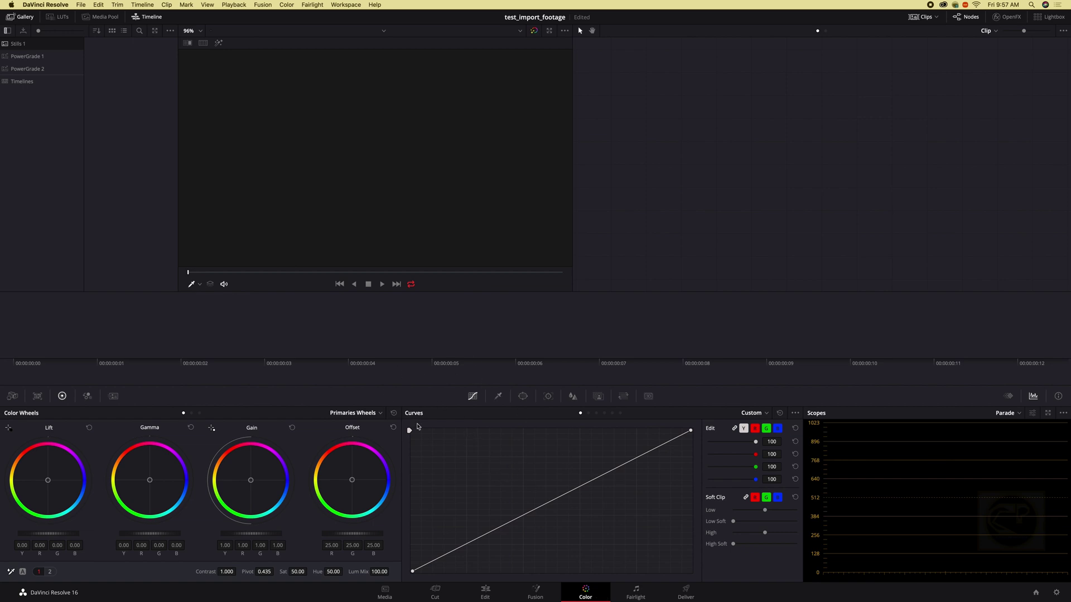
{"action": "left_click", "coordinate": [483, 596]}
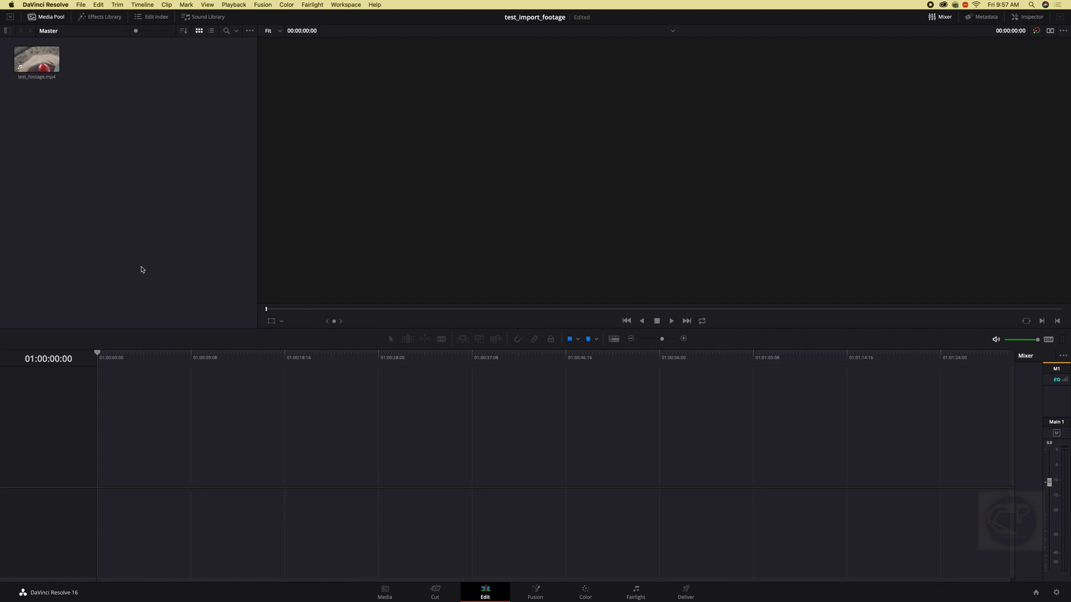
Step: Drop test_footage.mp4 onto a new Timeline 1, then tour the Color, Deliver, Fairlight and Fusion pages
{"action": "left_click_drag", "start_coordinate": [37, 59], "coordinate": [100, 495]}
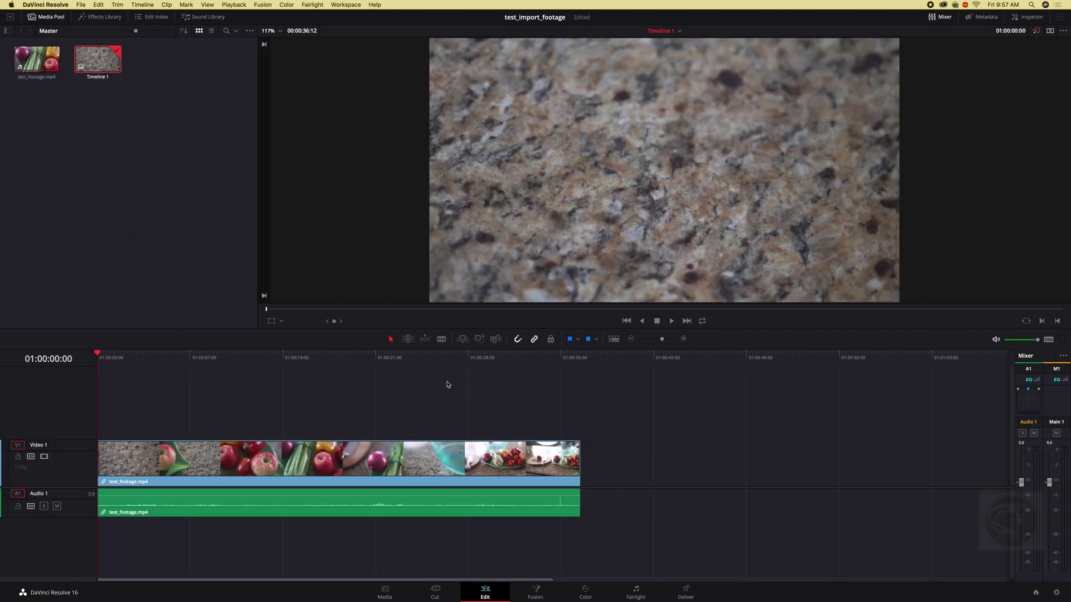
{"action": "left_click", "coordinate": [585, 594]}
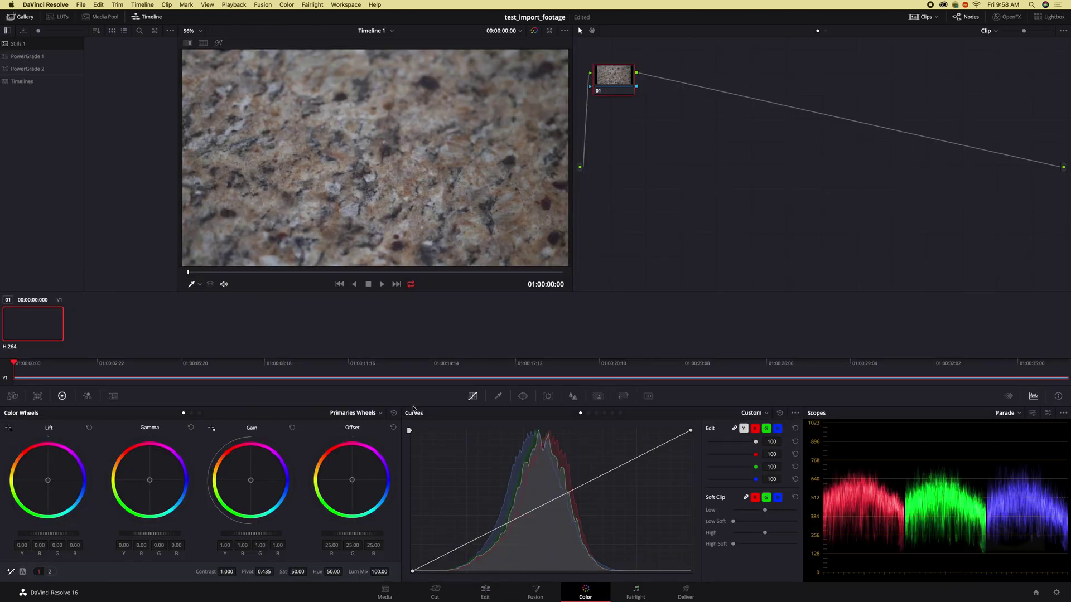
{"action": "left_click", "coordinate": [684, 594]}
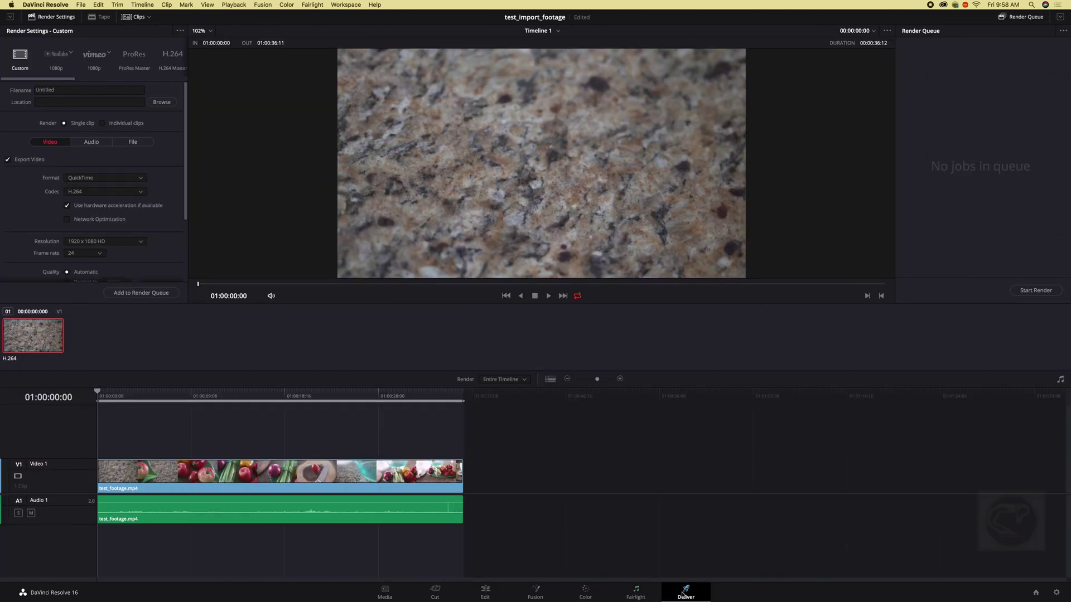
{"action": "left_click", "coordinate": [638, 595]}
{"action": "left_click", "coordinate": [685, 594]}
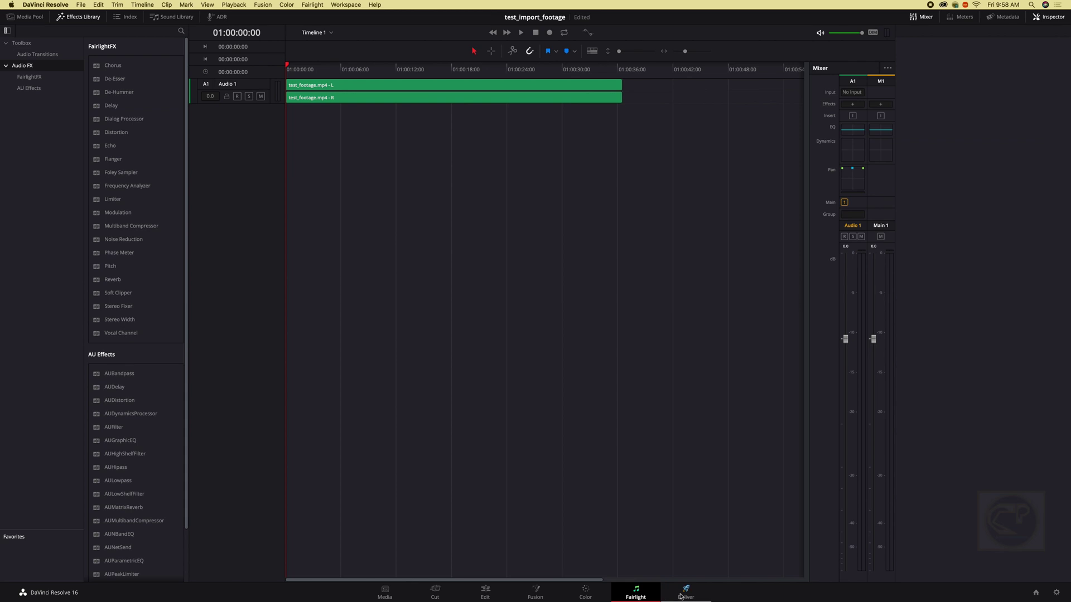
{"action": "left_click", "coordinate": [641, 596]}
{"action": "left_click", "coordinate": [585, 592]}
{"action": "left_click", "coordinate": [556, 595]}
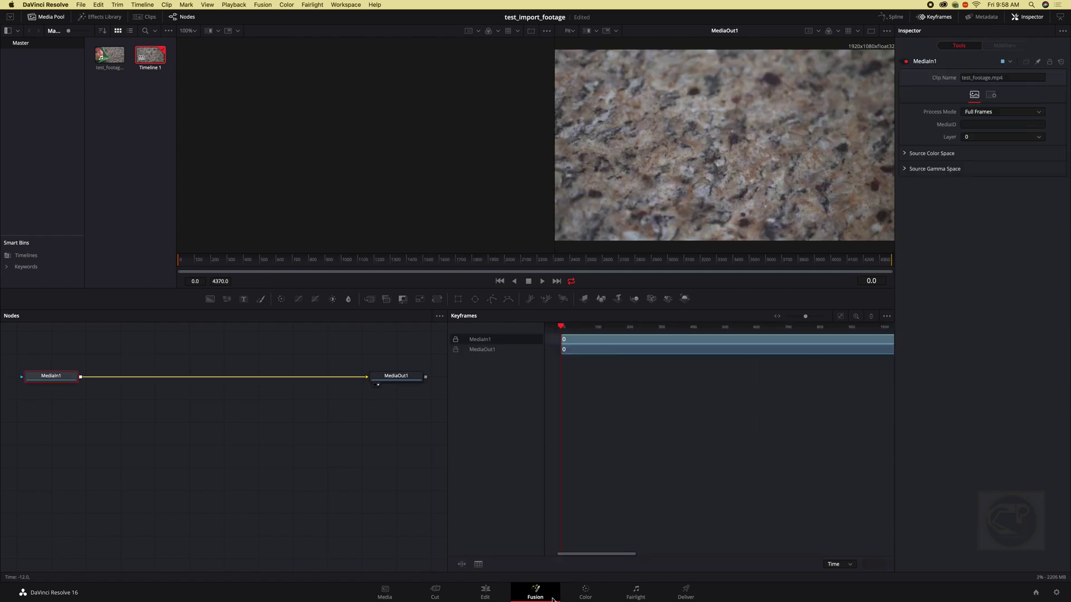
{"action": "left_click", "coordinate": [485, 594]}
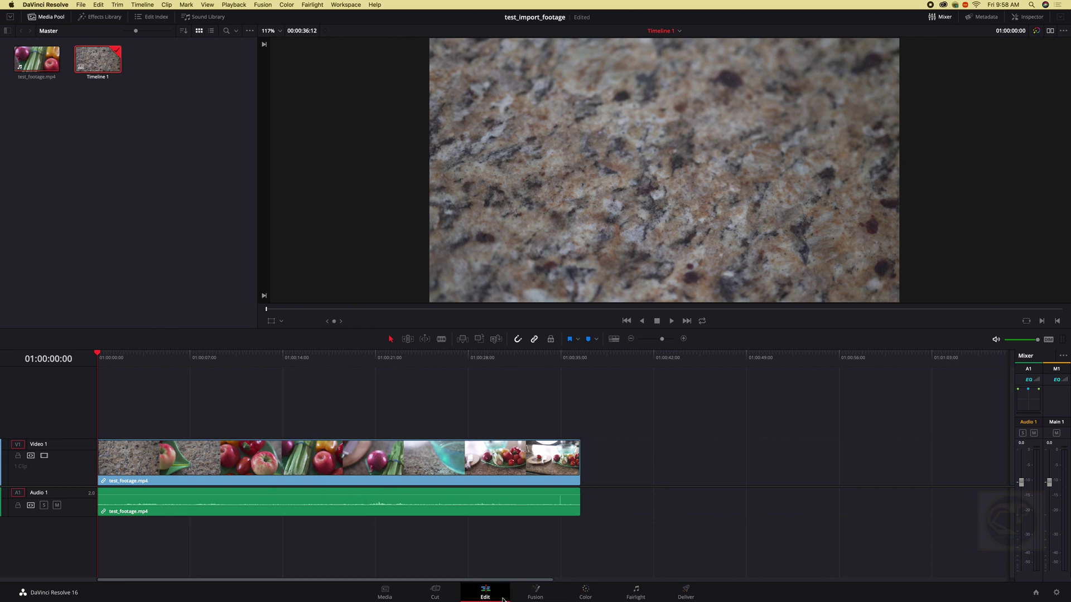
Step: Cycle through the Media, Cut and Edit pages, ending back on the Media page
{"action": "left_click", "coordinate": [385, 596]}
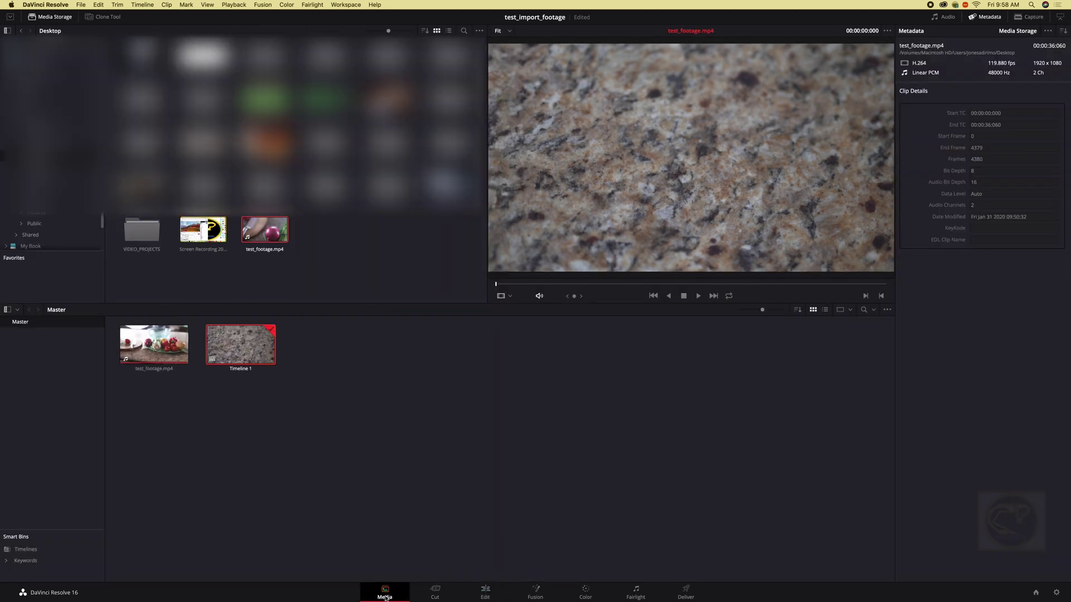
{"action": "left_click", "coordinate": [444, 597]}
{"action": "left_click", "coordinate": [484, 596]}
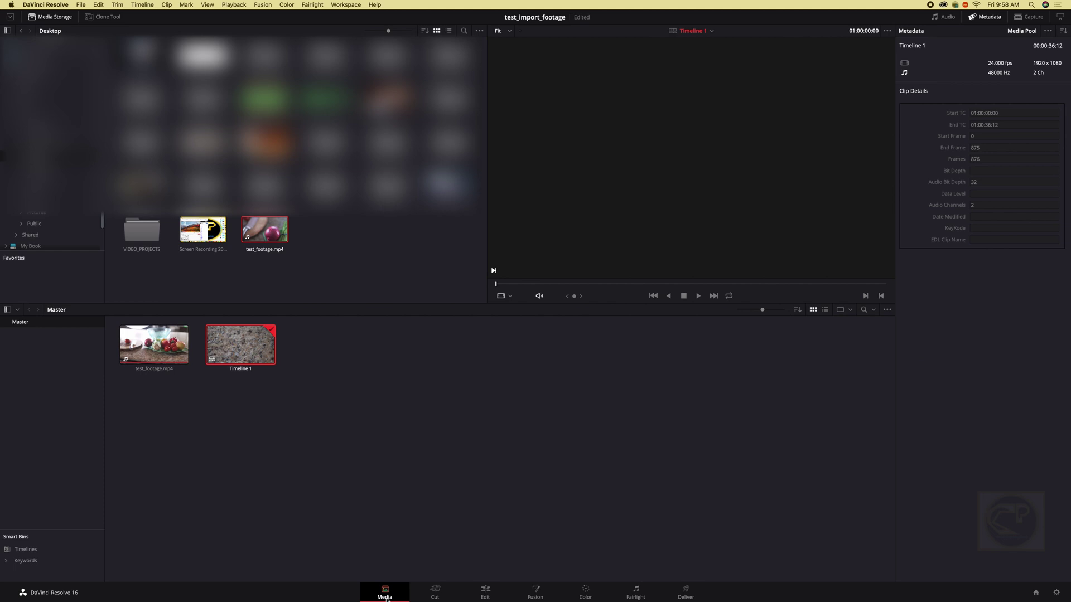
{"action": "left_click", "coordinate": [385, 595]}
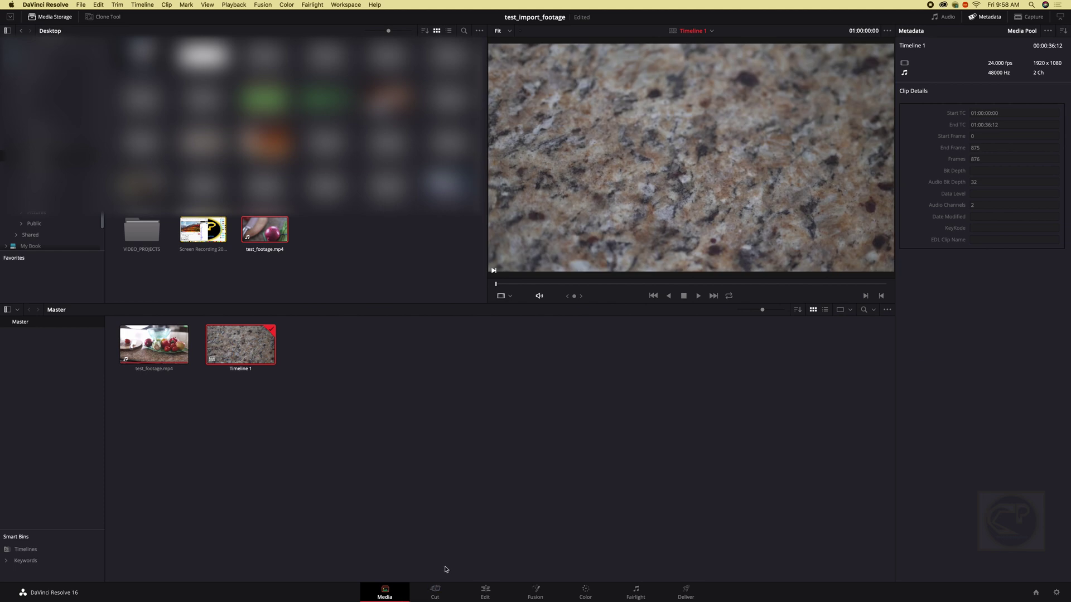